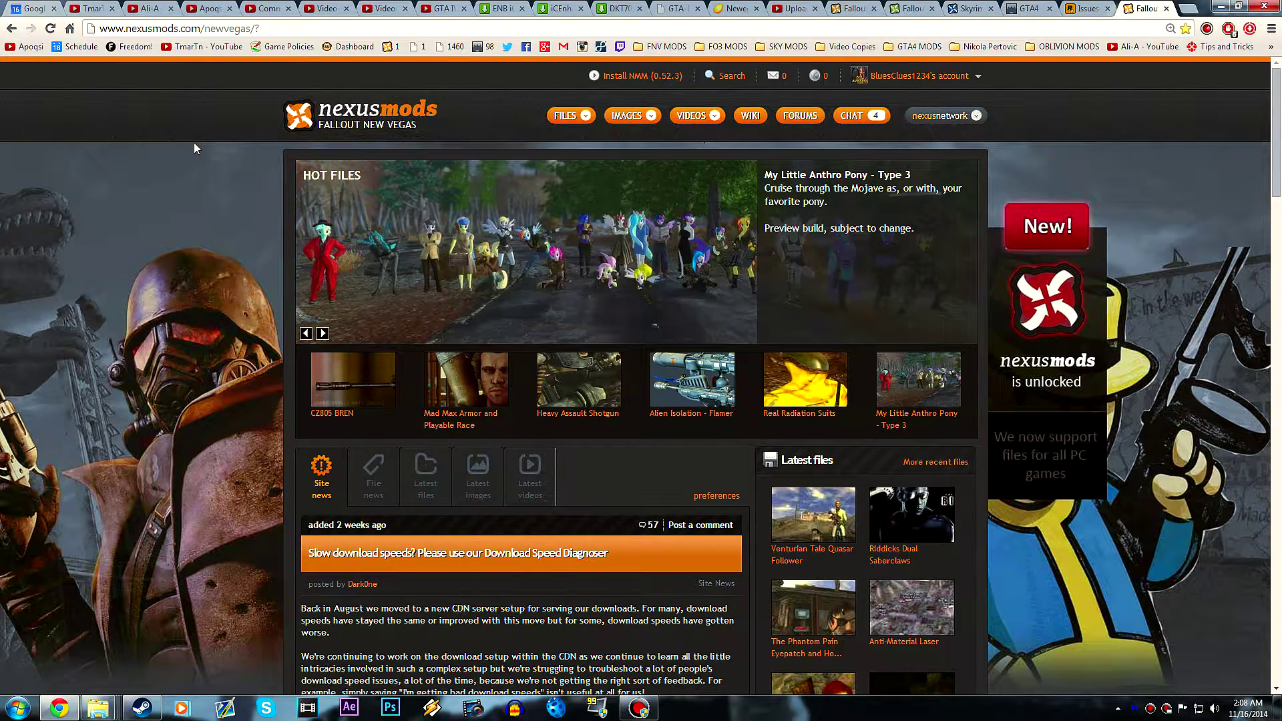
Go to the Install NMM page on Nexus Mods and look over the Nexus Mod Manager download.
left_click(626, 115)
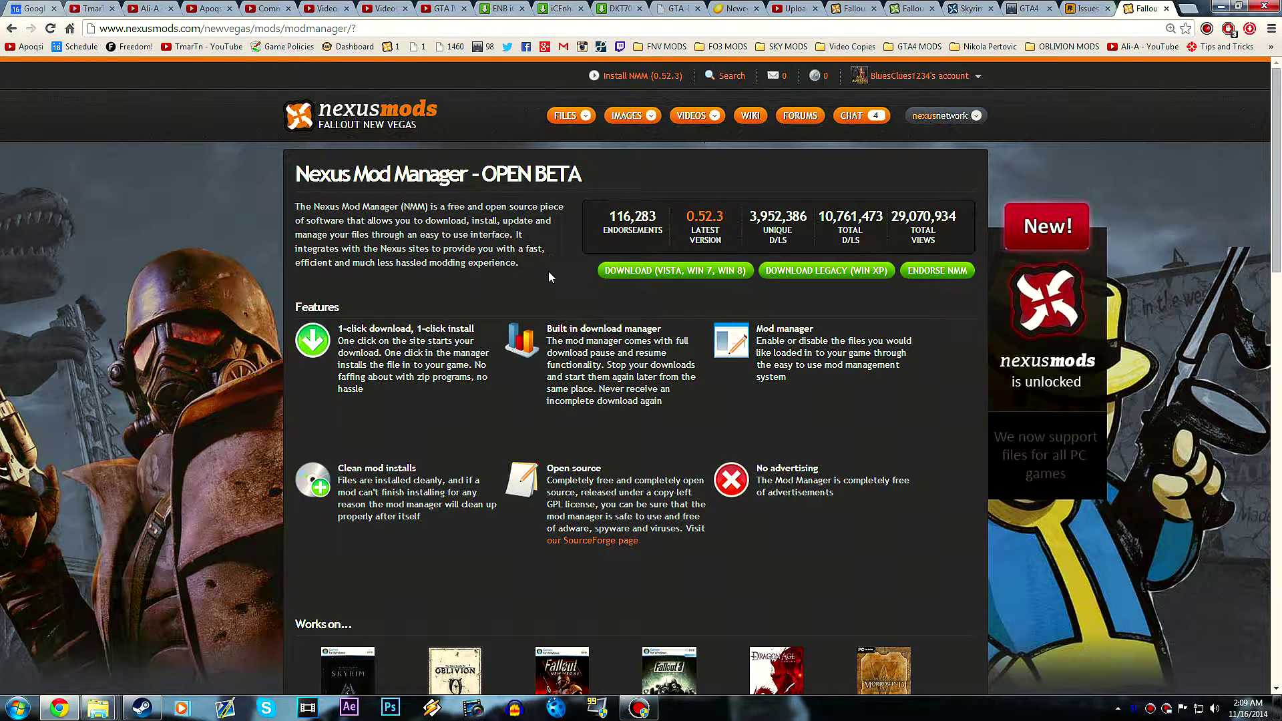
scroll(521, 241, "down", 1)
scroll(503, 210, "up", 1)
Save the Vista/Win 7/Win 8 installer Nexus Mod Manager-0.52.3.exe to the Desktop and show the desktop.
left_click(668, 274)
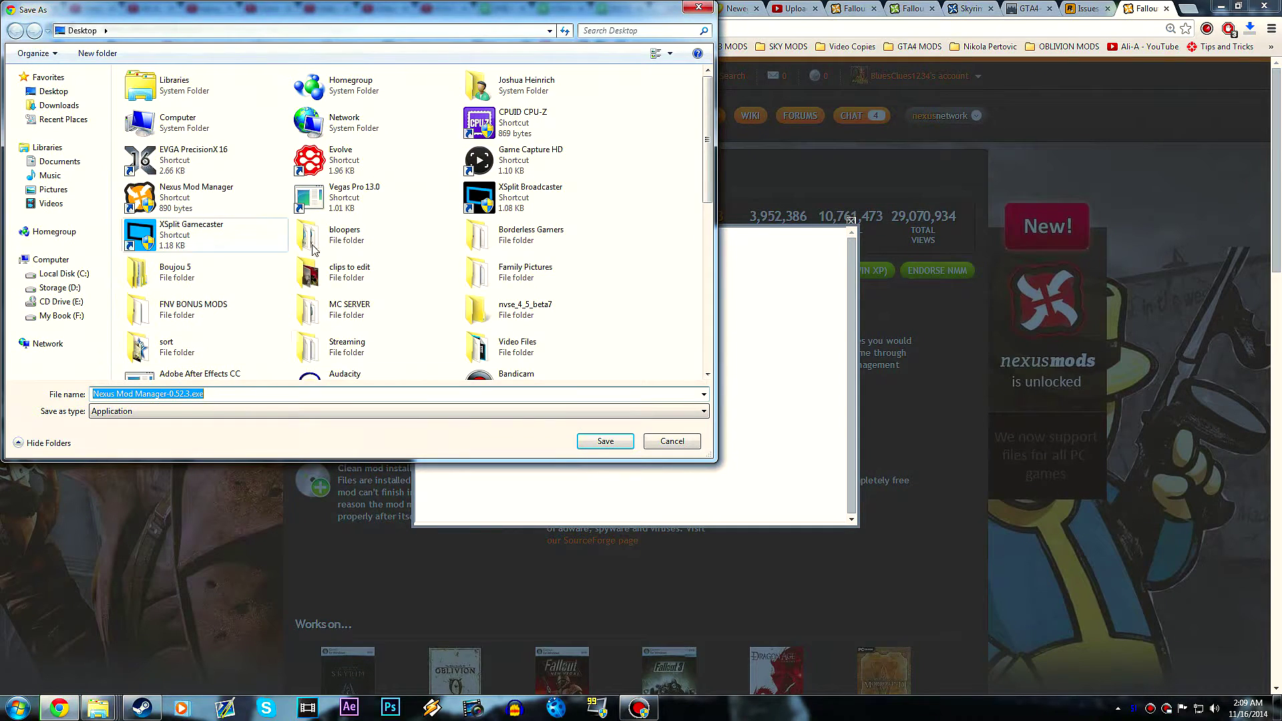
left_click(599, 442)
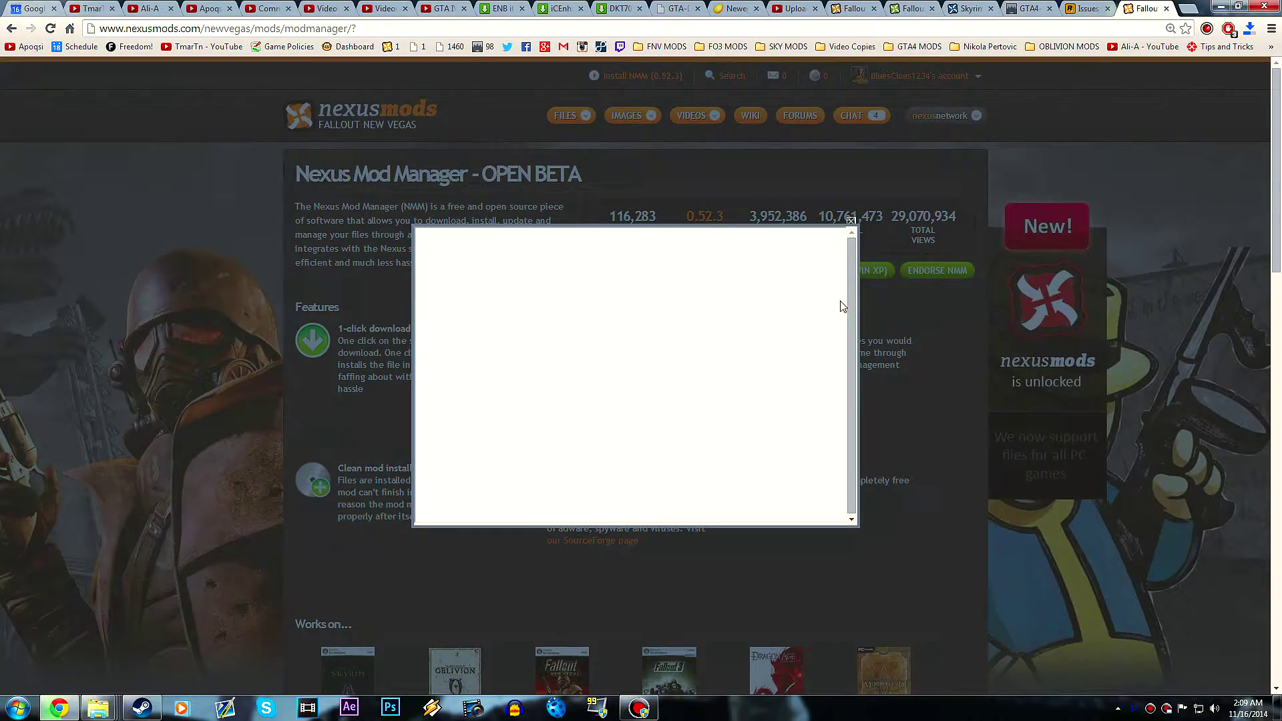
left_click(850, 222)
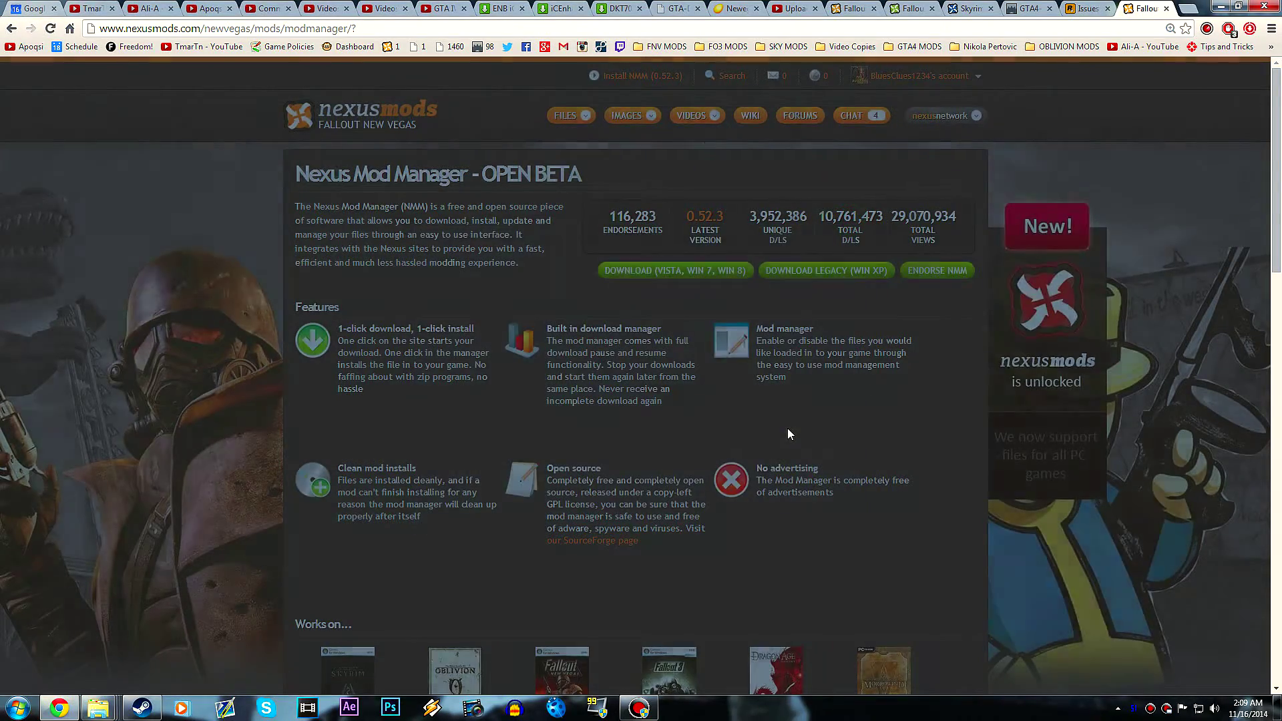
key("alt+Tab")
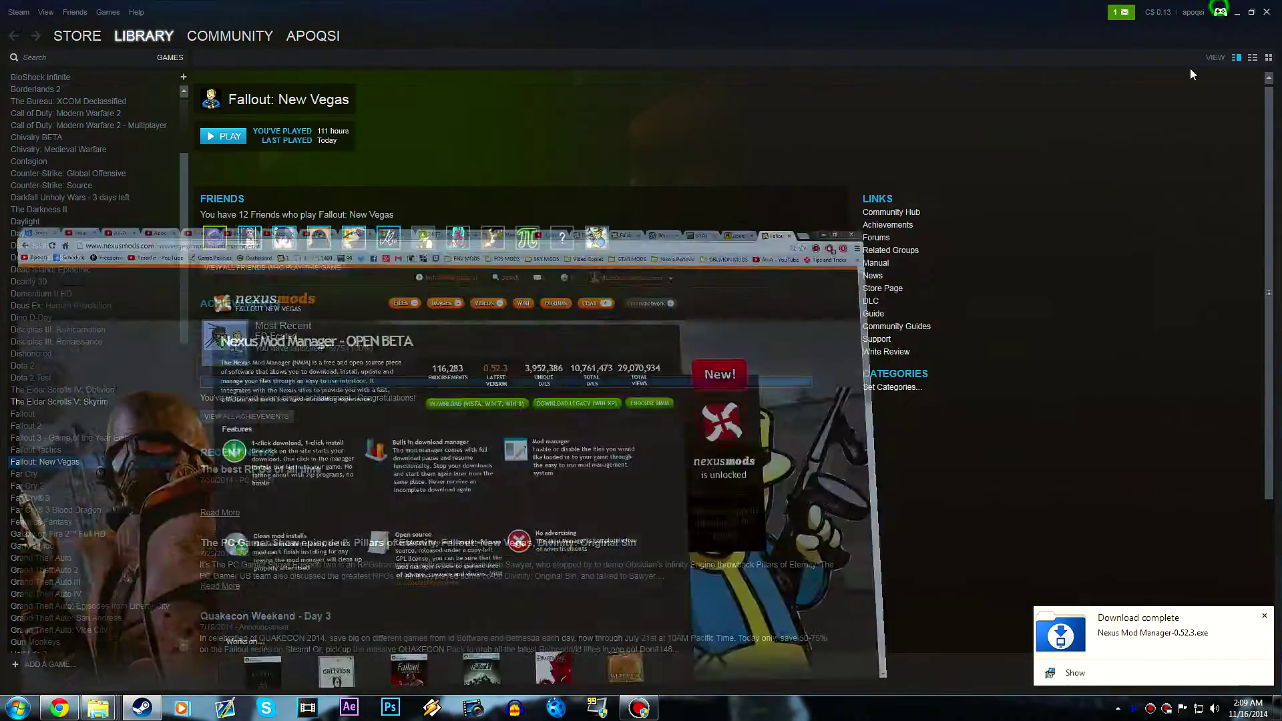
key("super+d")
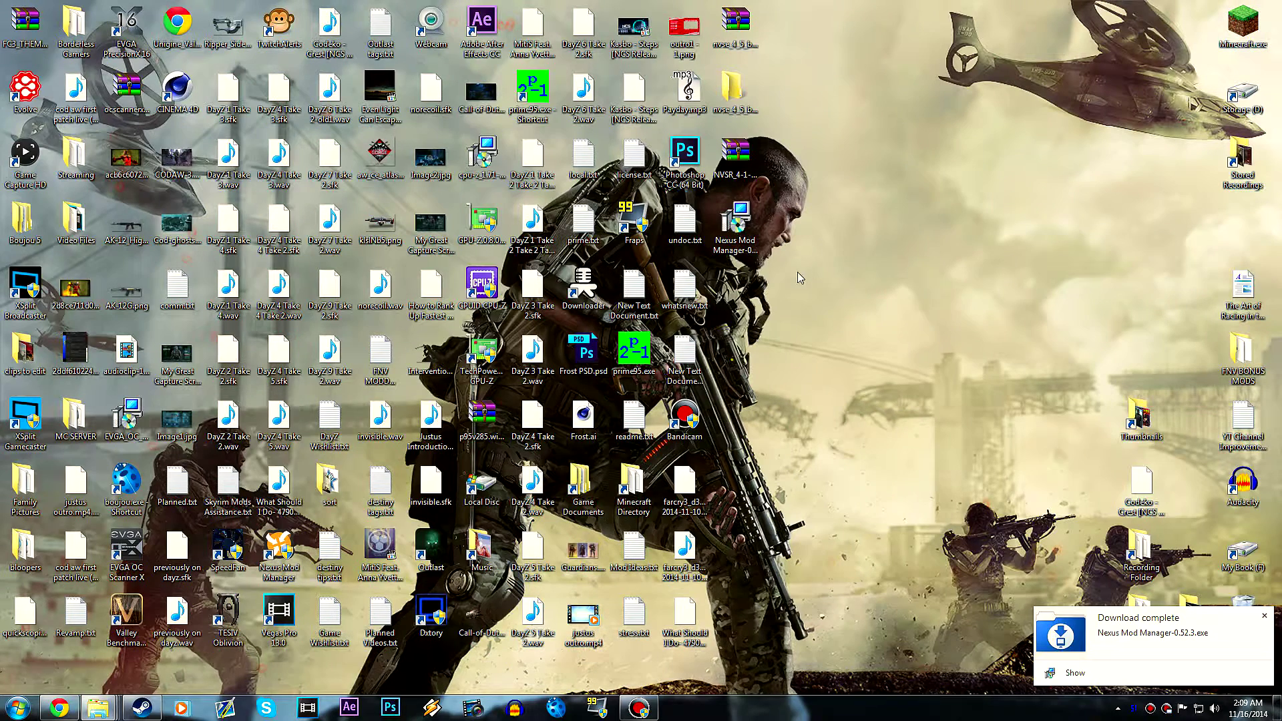
Run Nexus Mod Manager-0.52.3.exe with UAC approval, keeping English as the setup language.
double_click(737, 231)
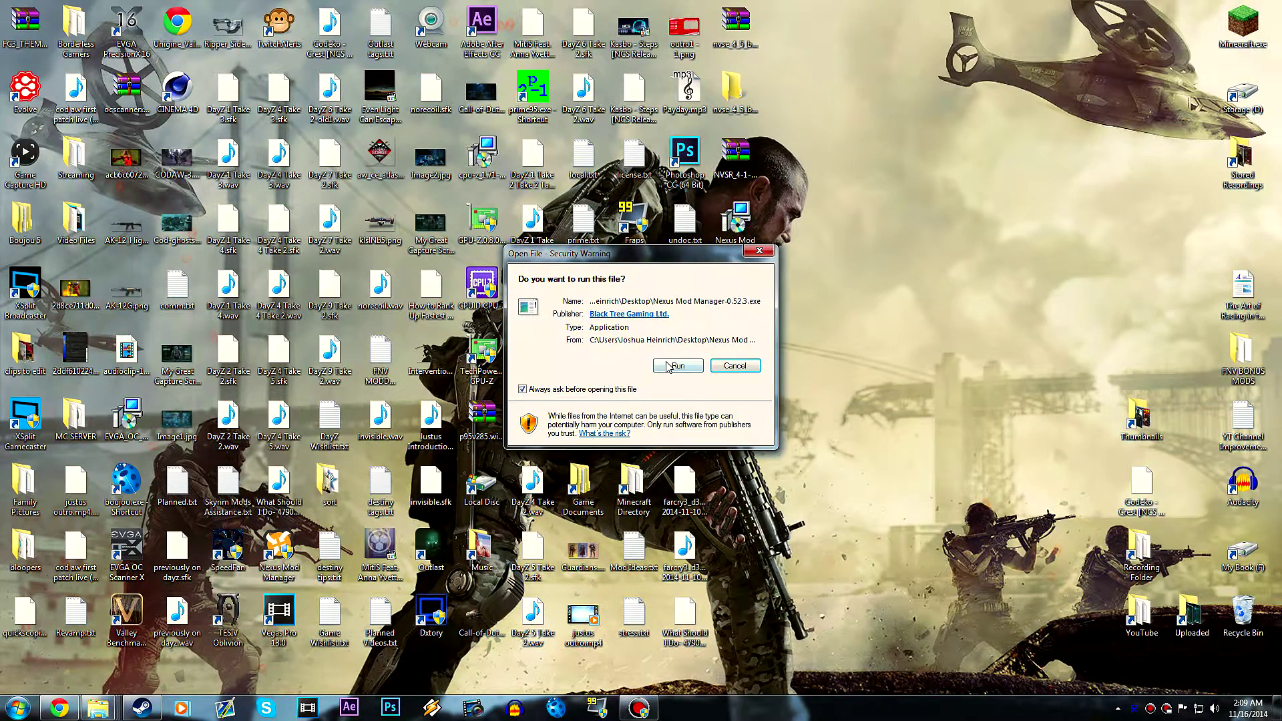
left_click(676, 367)
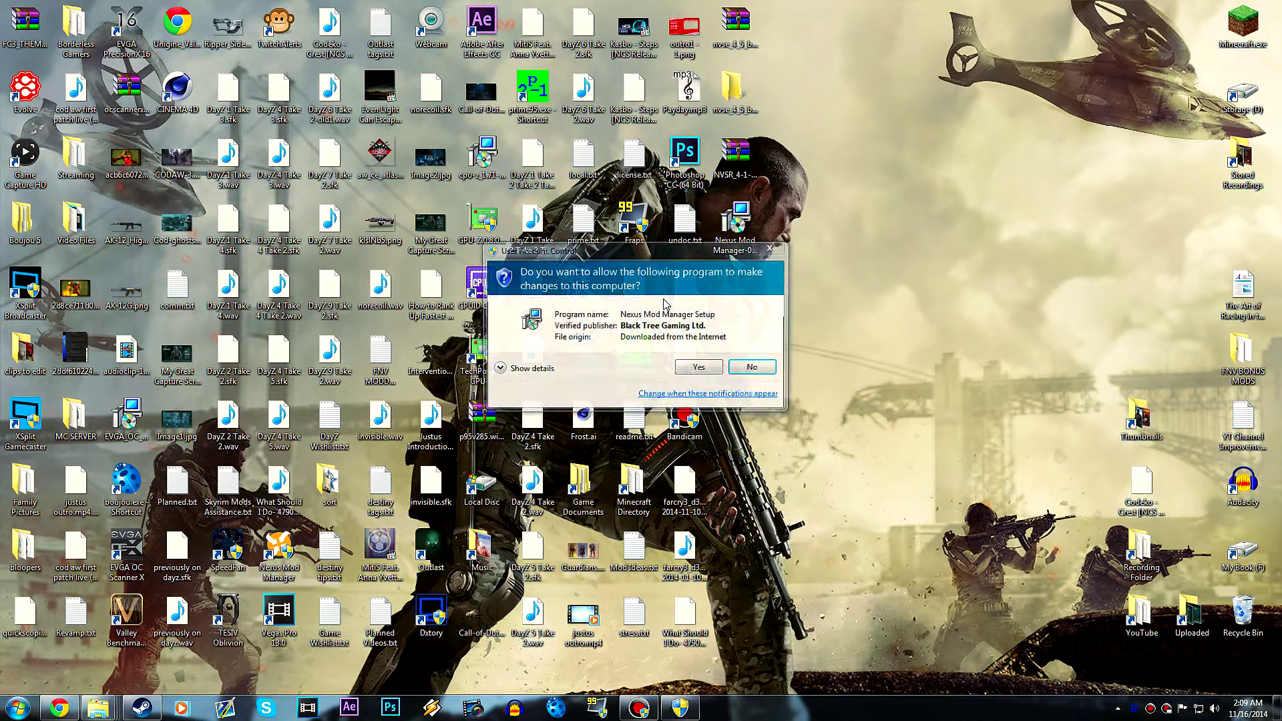
left_click(694, 371)
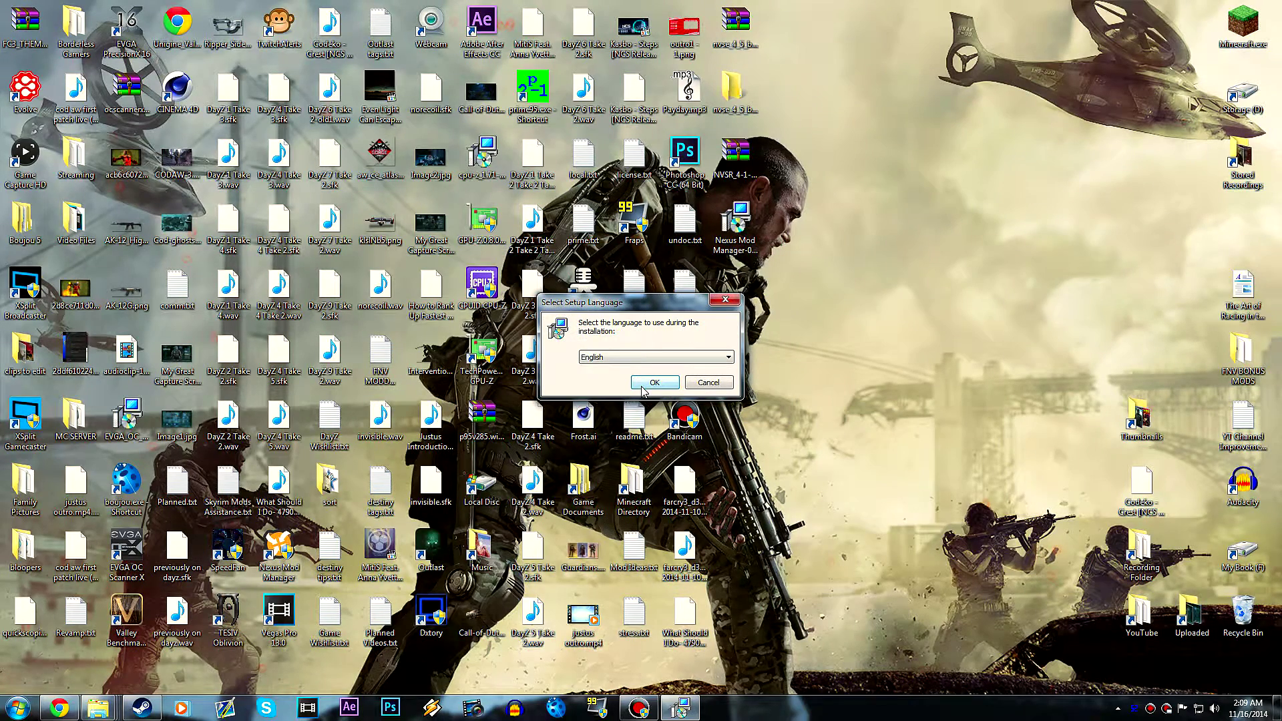
left_click(642, 358)
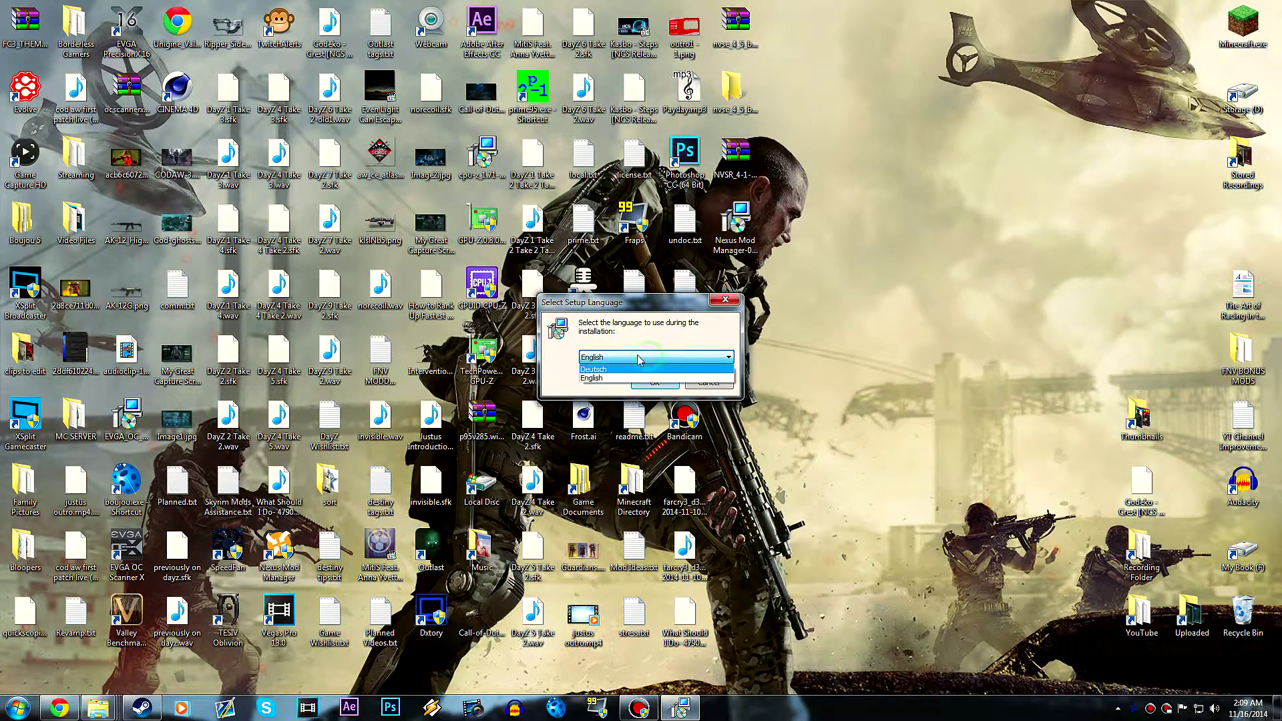
left_click(640, 361)
left_click(639, 361)
left_click(616, 358)
left_click(655, 383)
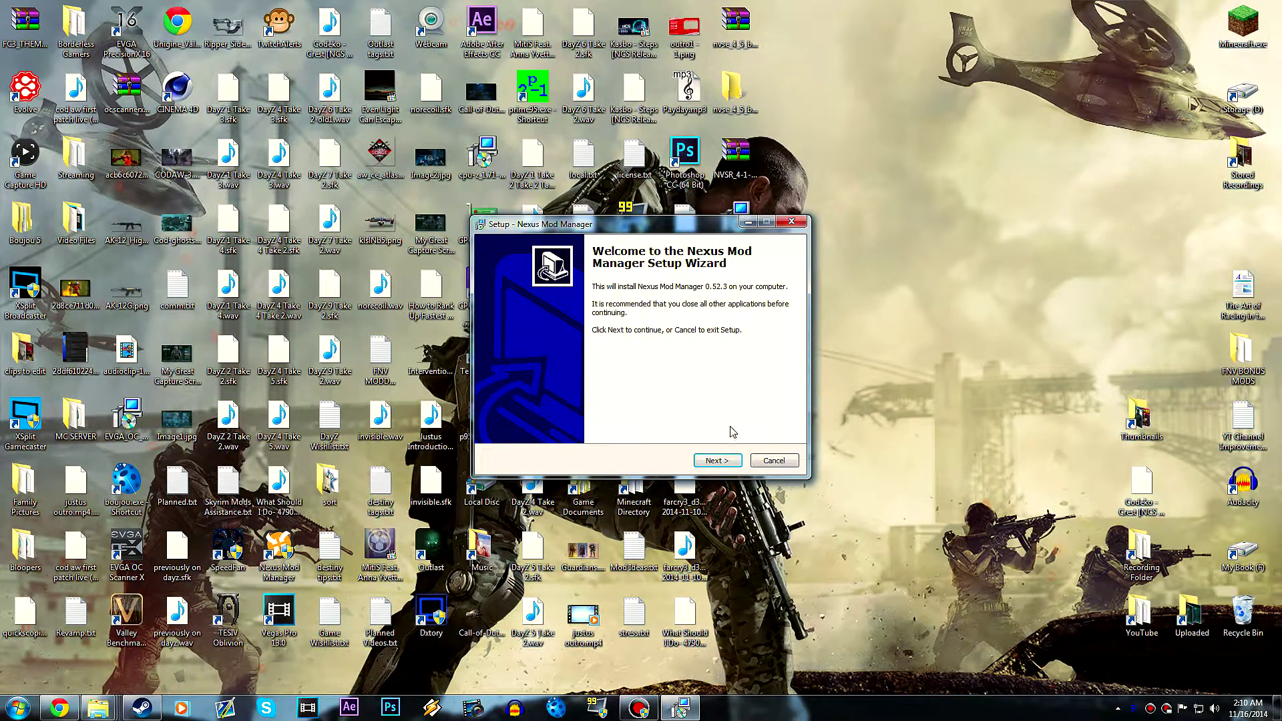
Pass the welcome page, accept the GPL license agreement, and scroll through the release notes.
left_click(717, 460)
left_click(543, 420)
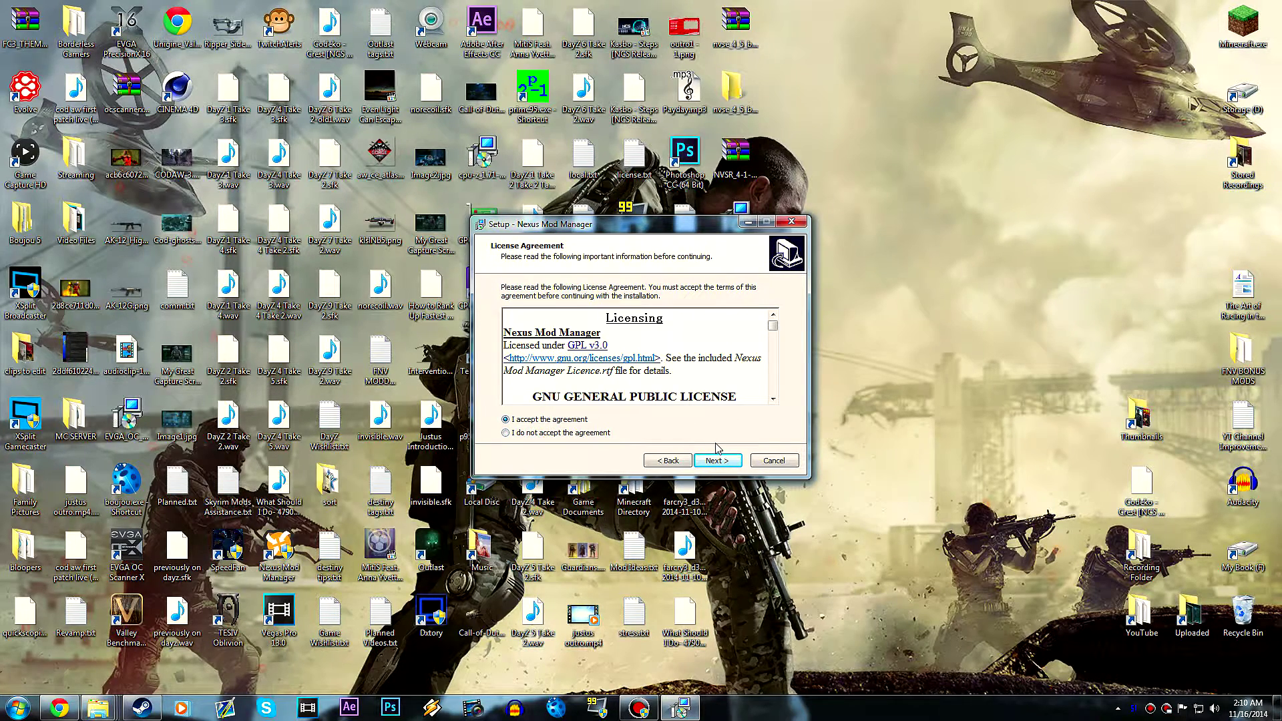
mouse_move(772, 326)
left_mouse_down()
mouse_move(771, 404)
mouse_move(777, 327)
left_mouse_up()
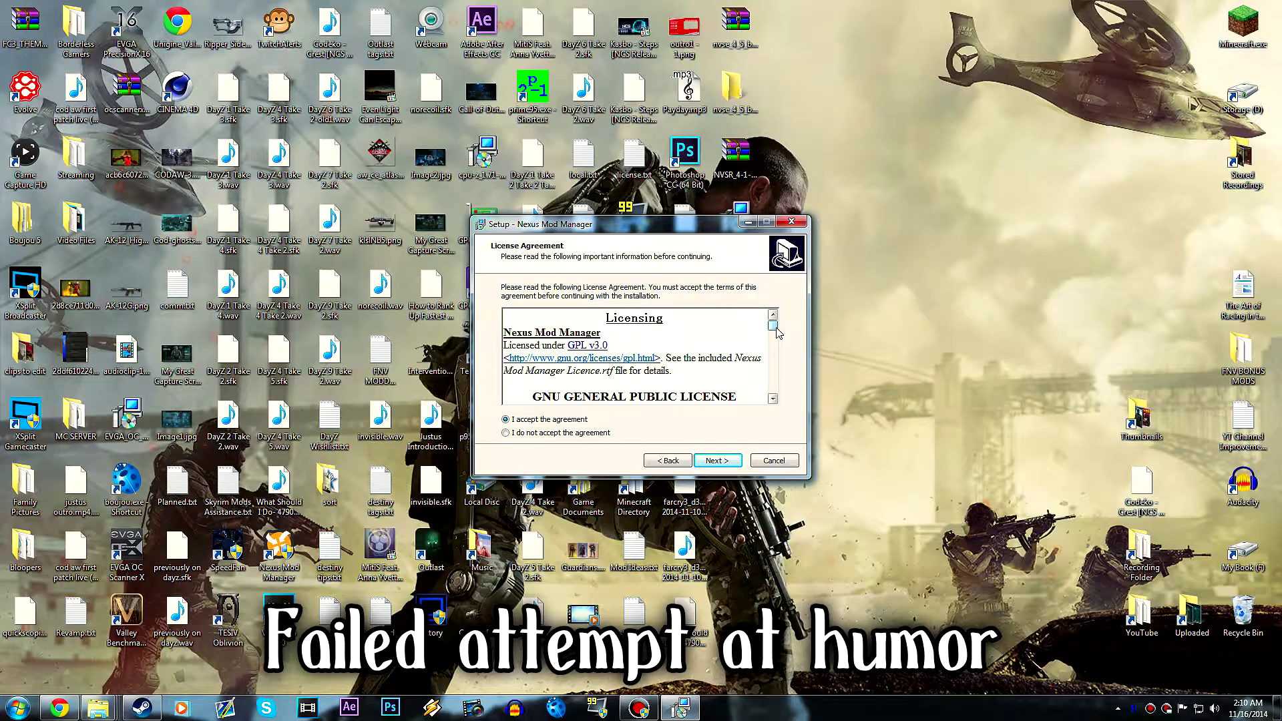
mouse_move(774, 330)
left_mouse_down()
mouse_move(767, 389)
mouse_move(775, 318)
left_mouse_up()
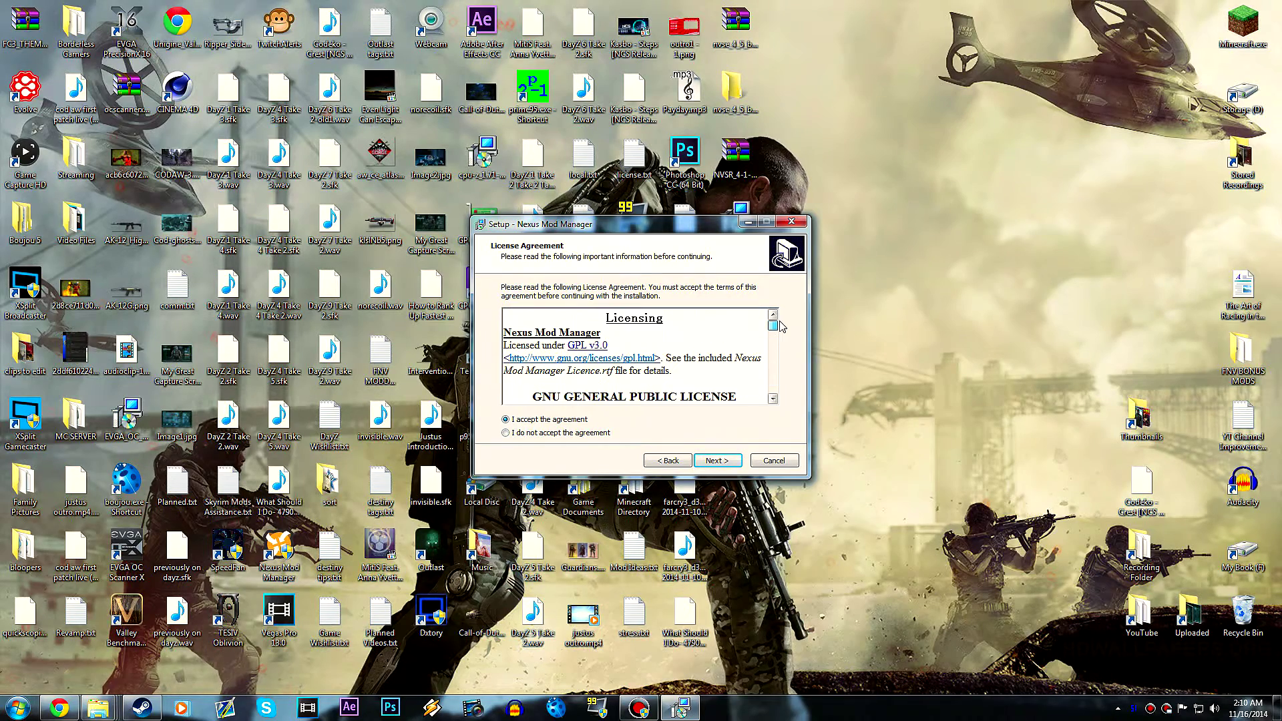
left_click(724, 466)
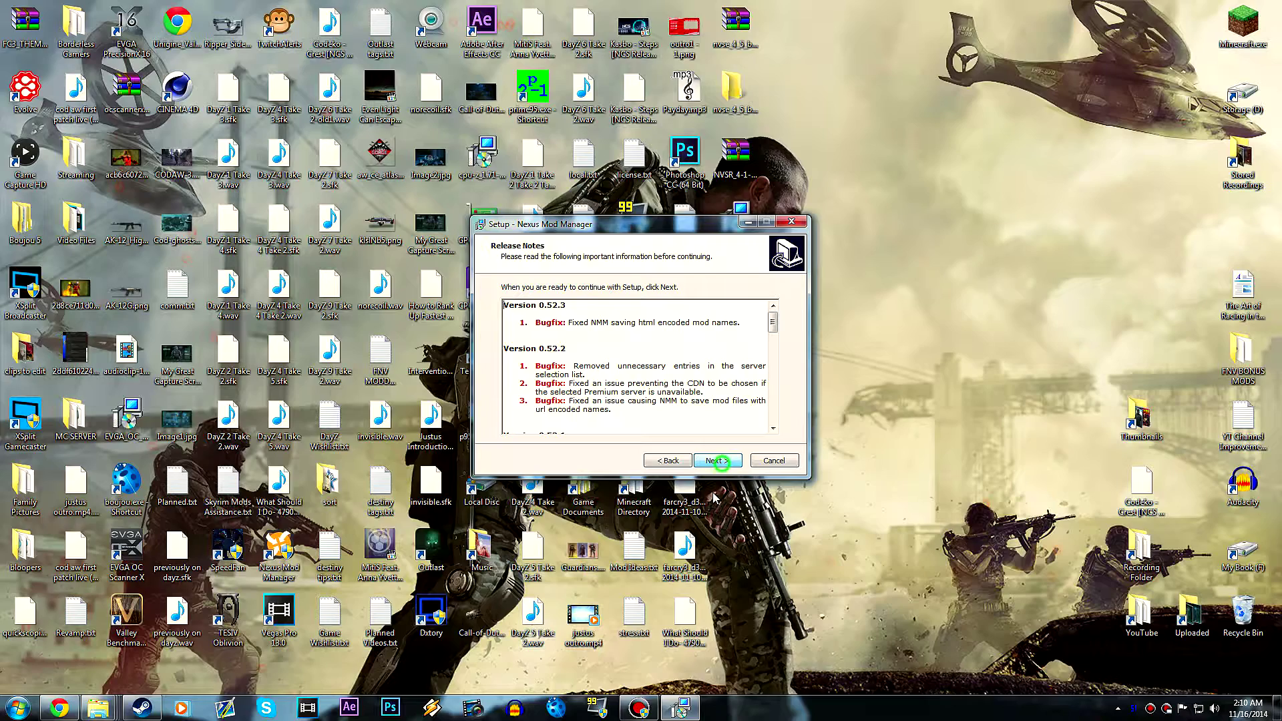
mouse_move(773, 316)
left_mouse_down()
mouse_move(775, 335)
mouse_move(772, 304)
left_mouse_up()
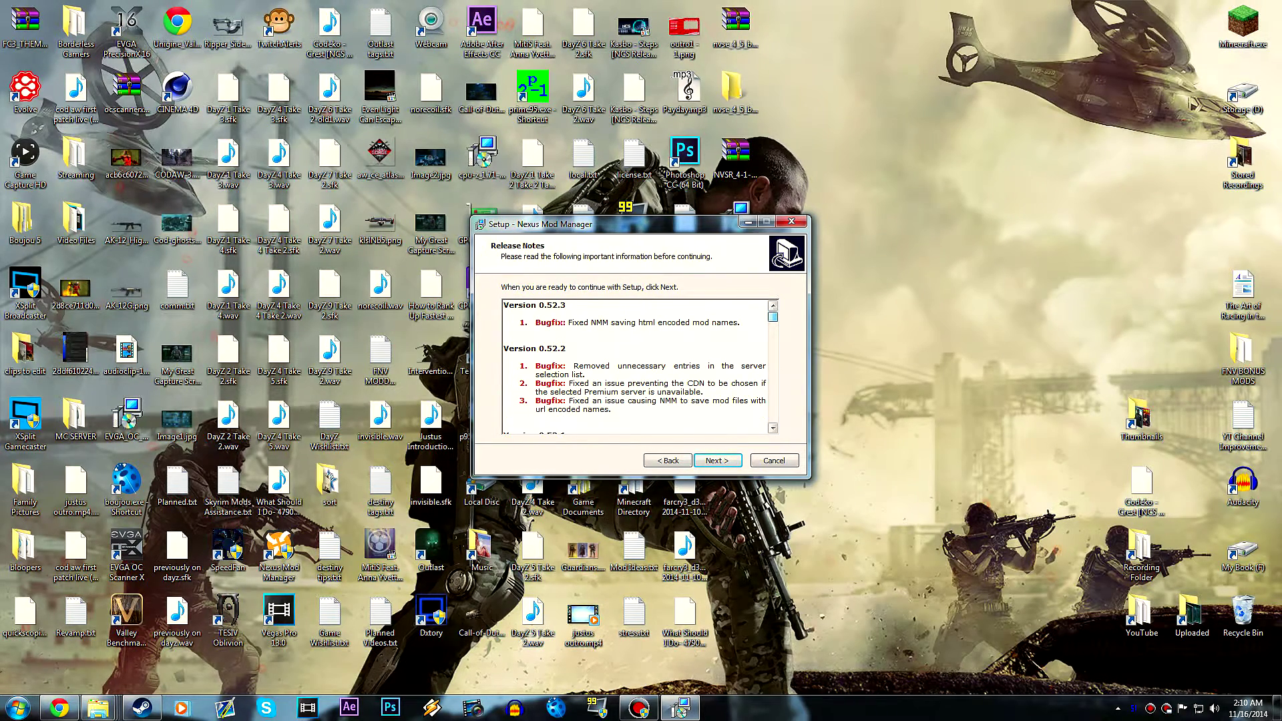
left_click(719, 462)
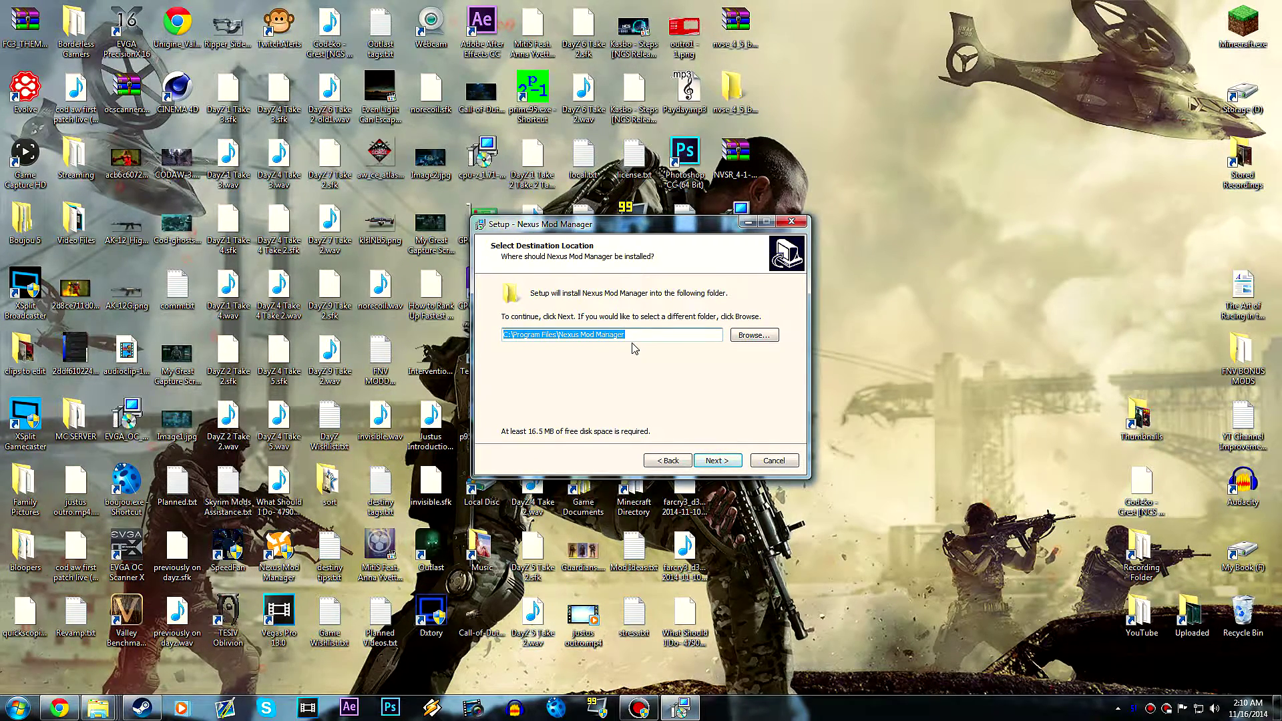
Keep C:\Program Files\Nexus Mod Manager, skip the Start Menu folder, keep desktop and Quick Launch icons, and install.
left_click(719, 462)
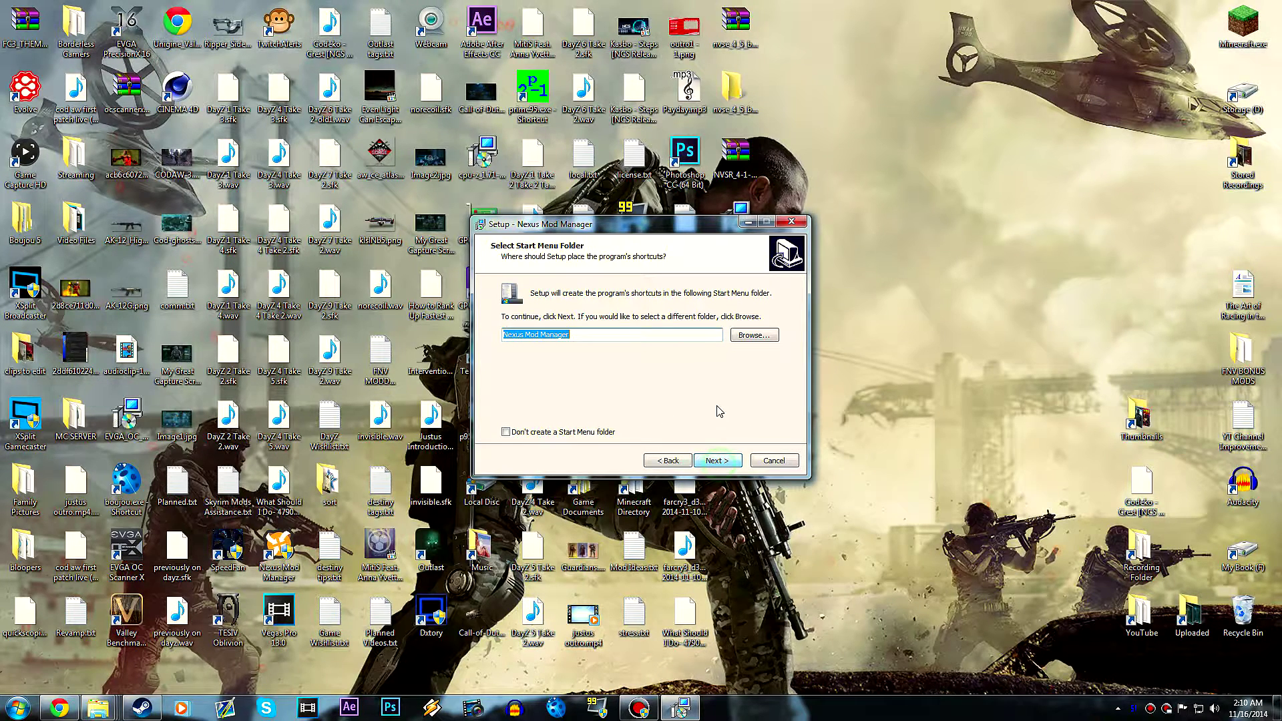
left_click(538, 432)
left_click(729, 460)
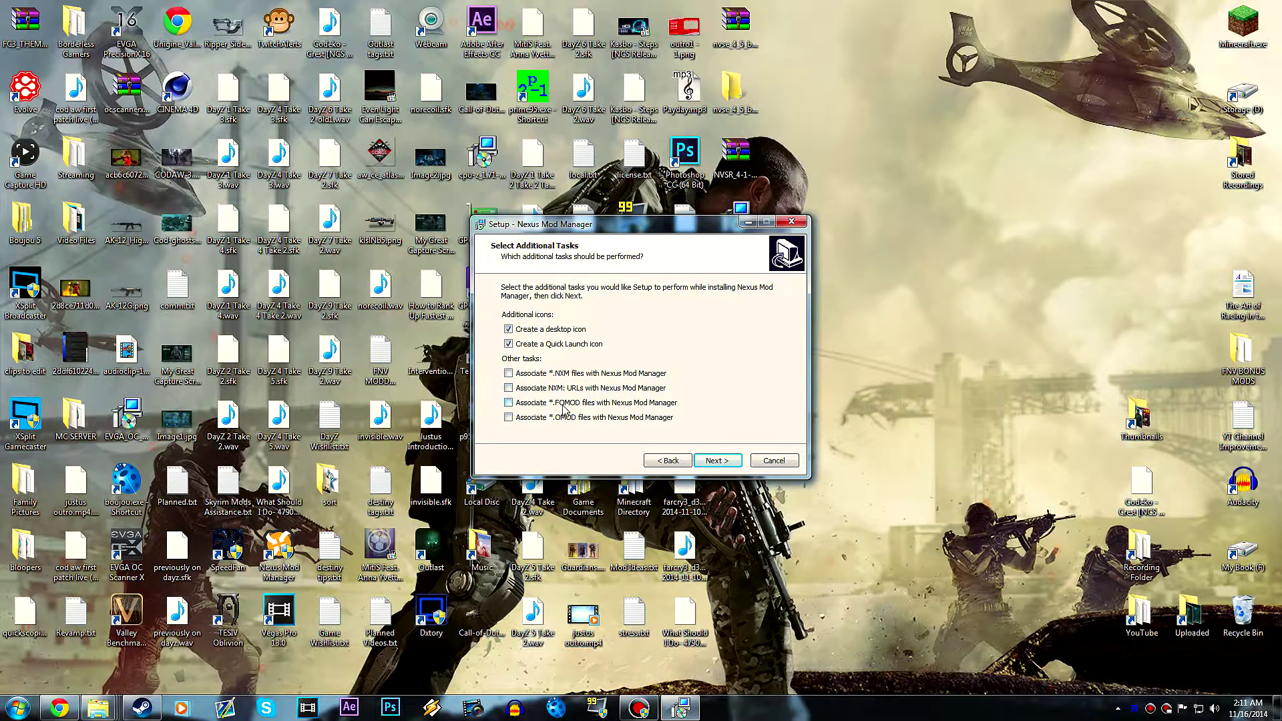
left_click(721, 463)
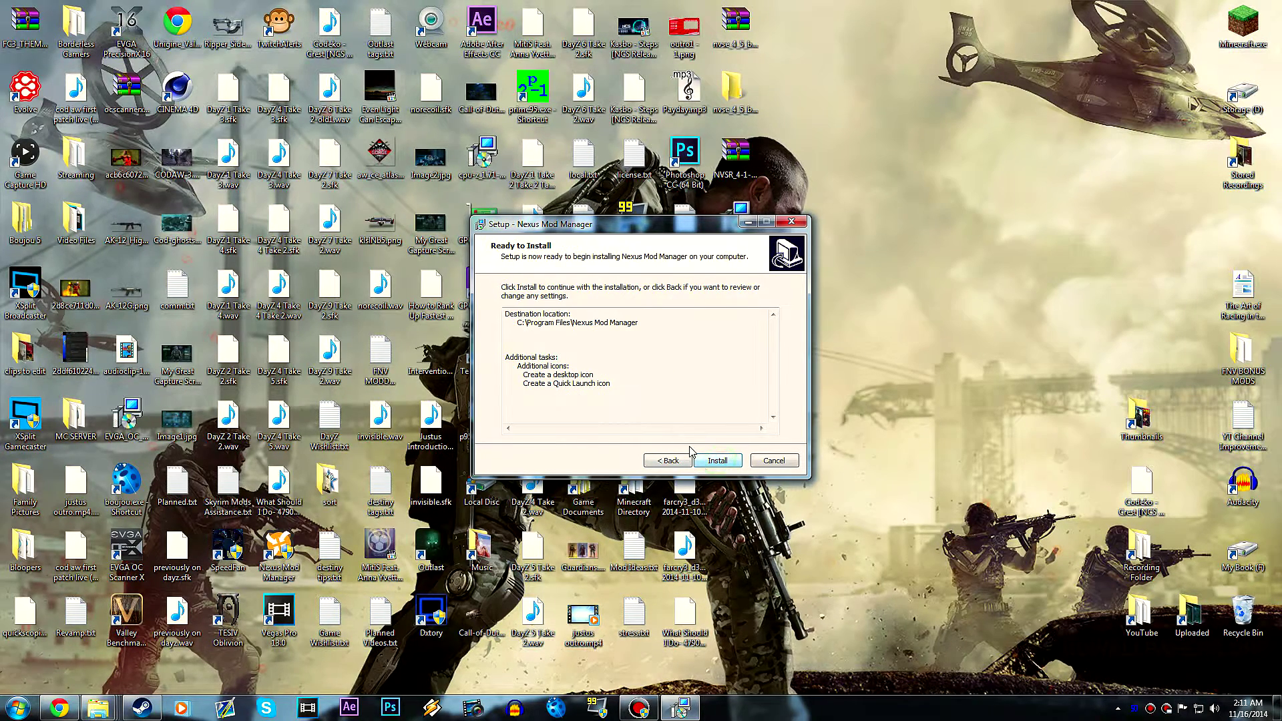
left_click(707, 460)
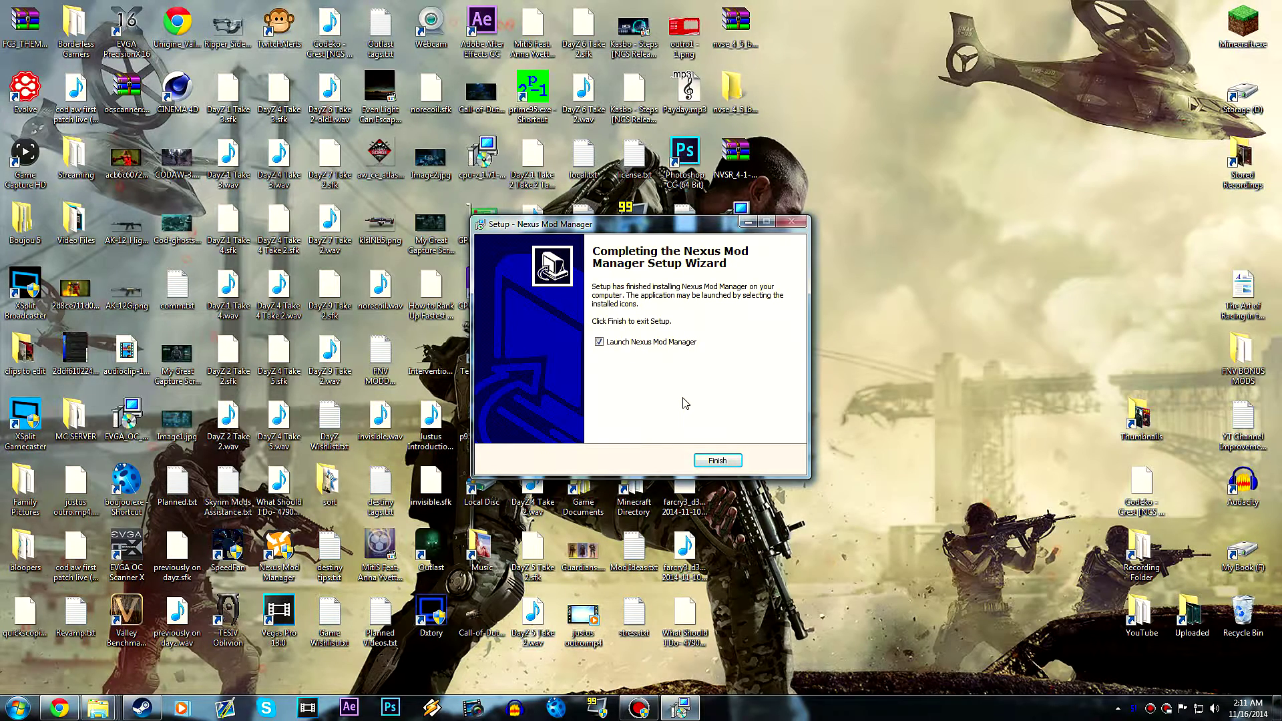
Finish setup, dismiss the error 740 elevation message, and bring up the Start menu.
left_click(709, 465)
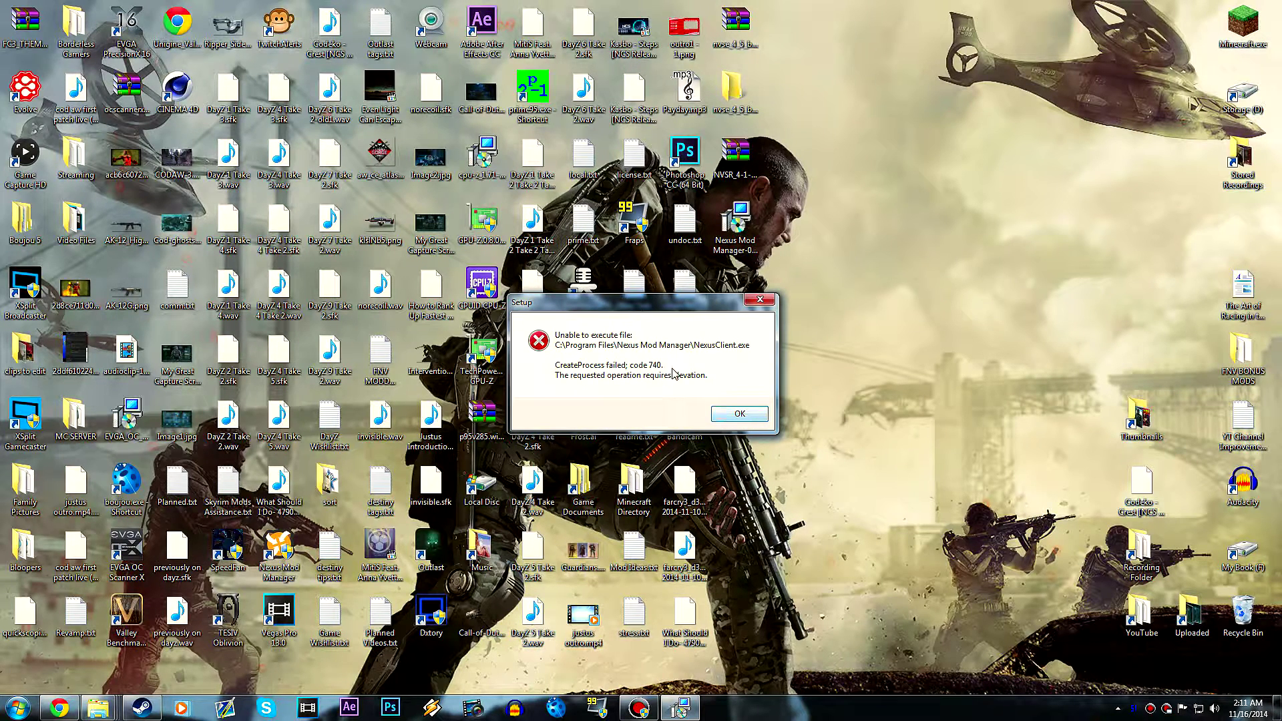
left_click(734, 419)
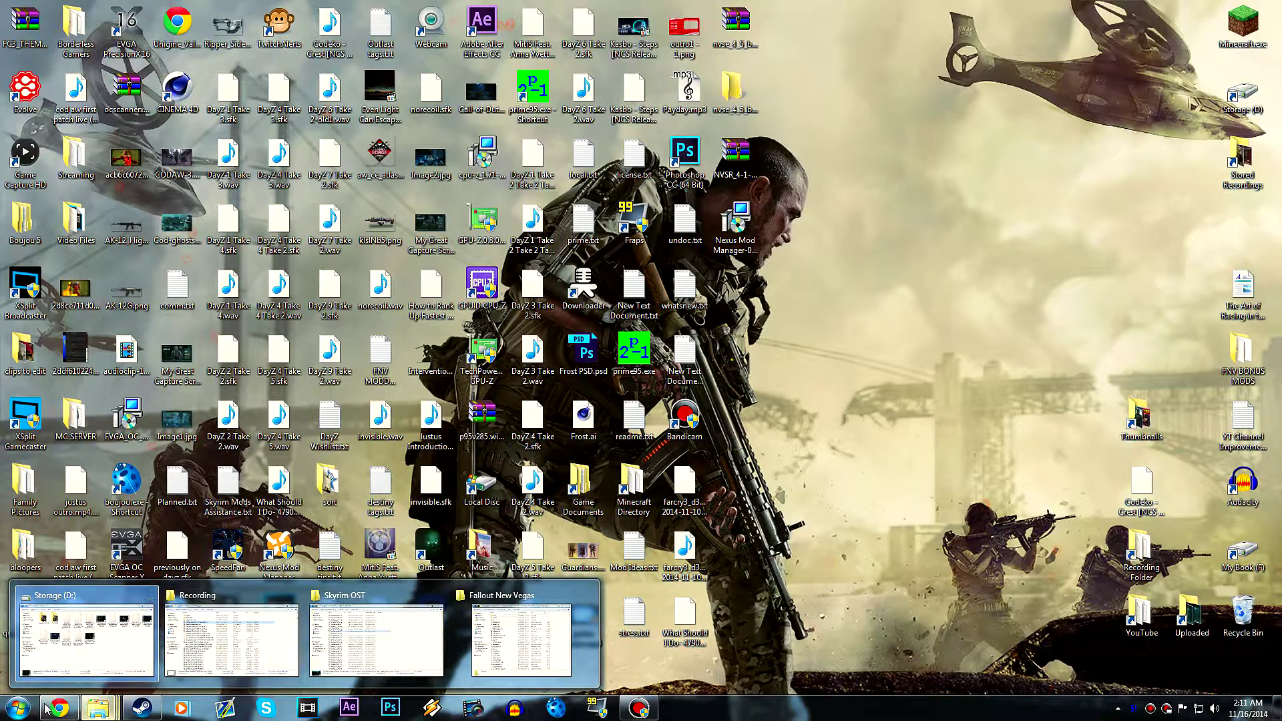
left_click(27, 714)
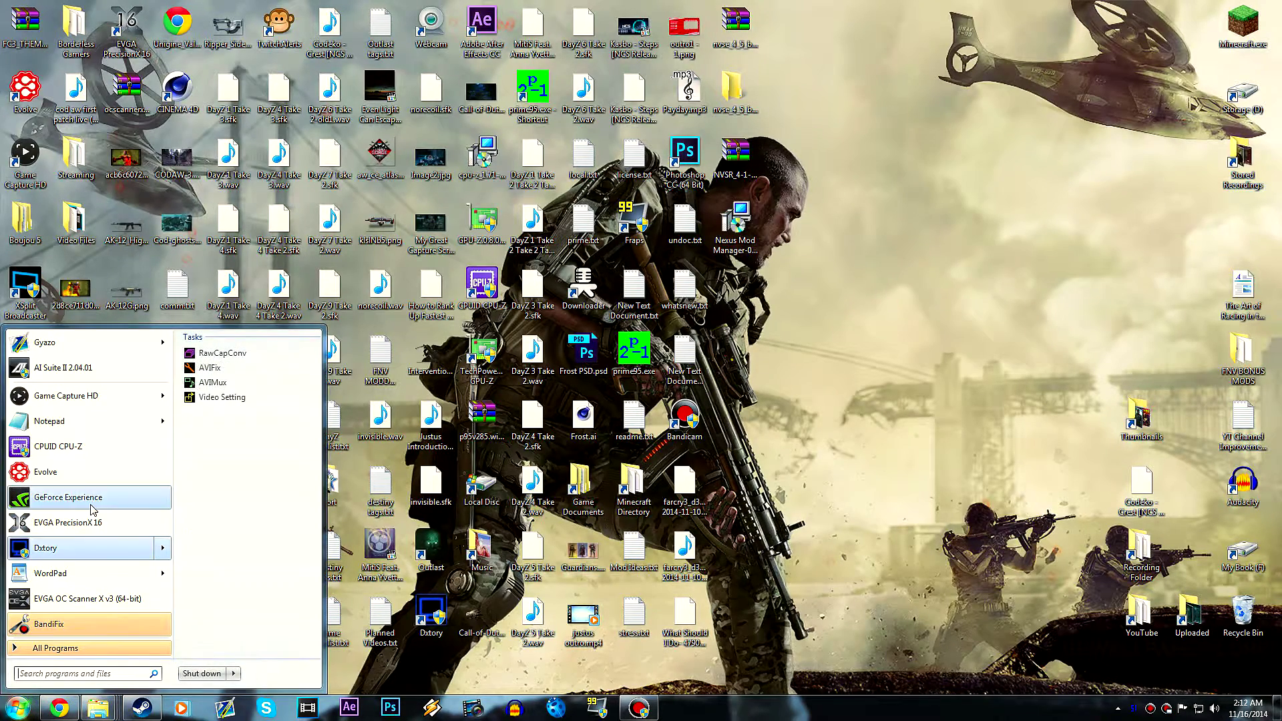
Search 'nexus', run Nexus Mod Manager as administrator, and choose Nexus site categories for mods.
type("nexus")
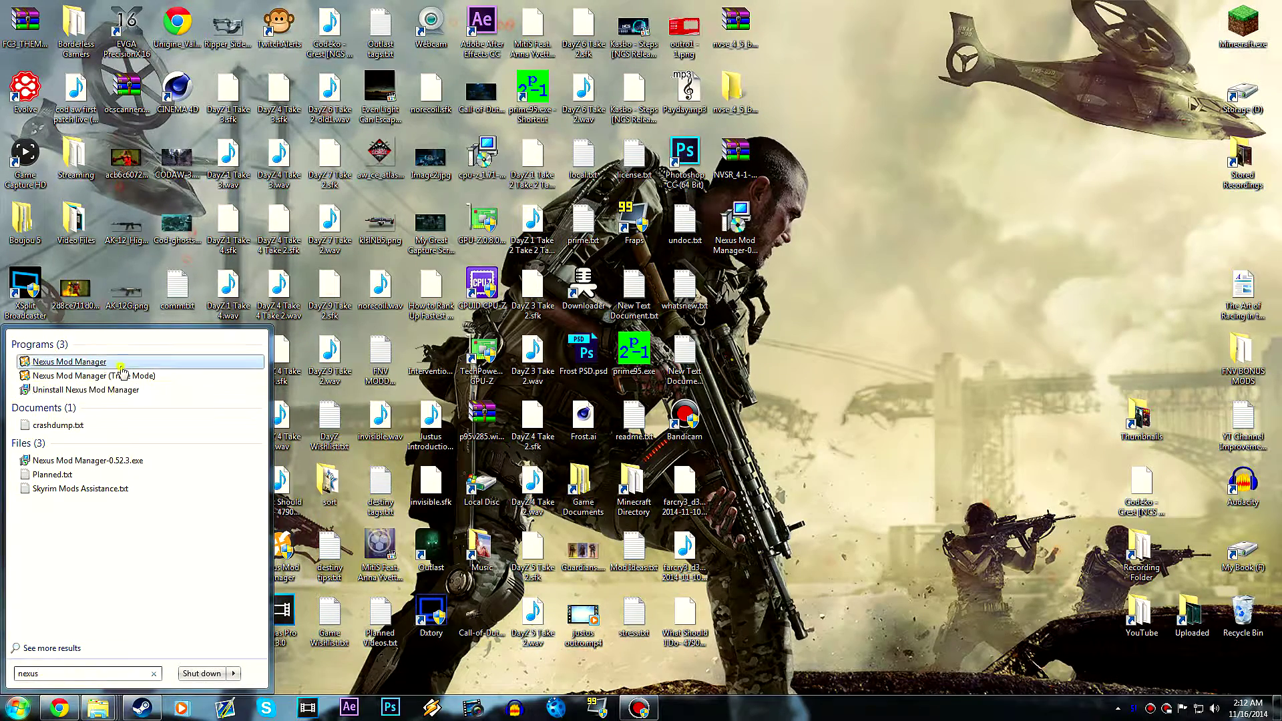
right_click(126, 364)
left_click(179, 419)
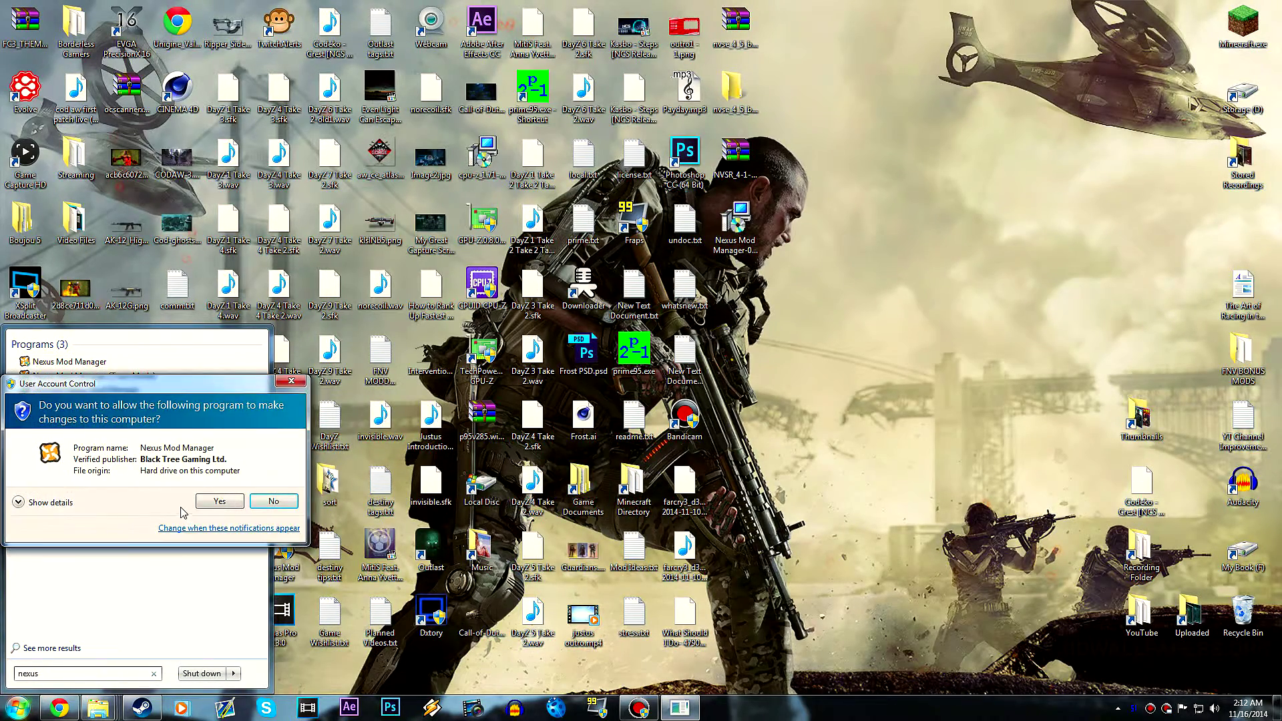
left_click(238, 507)
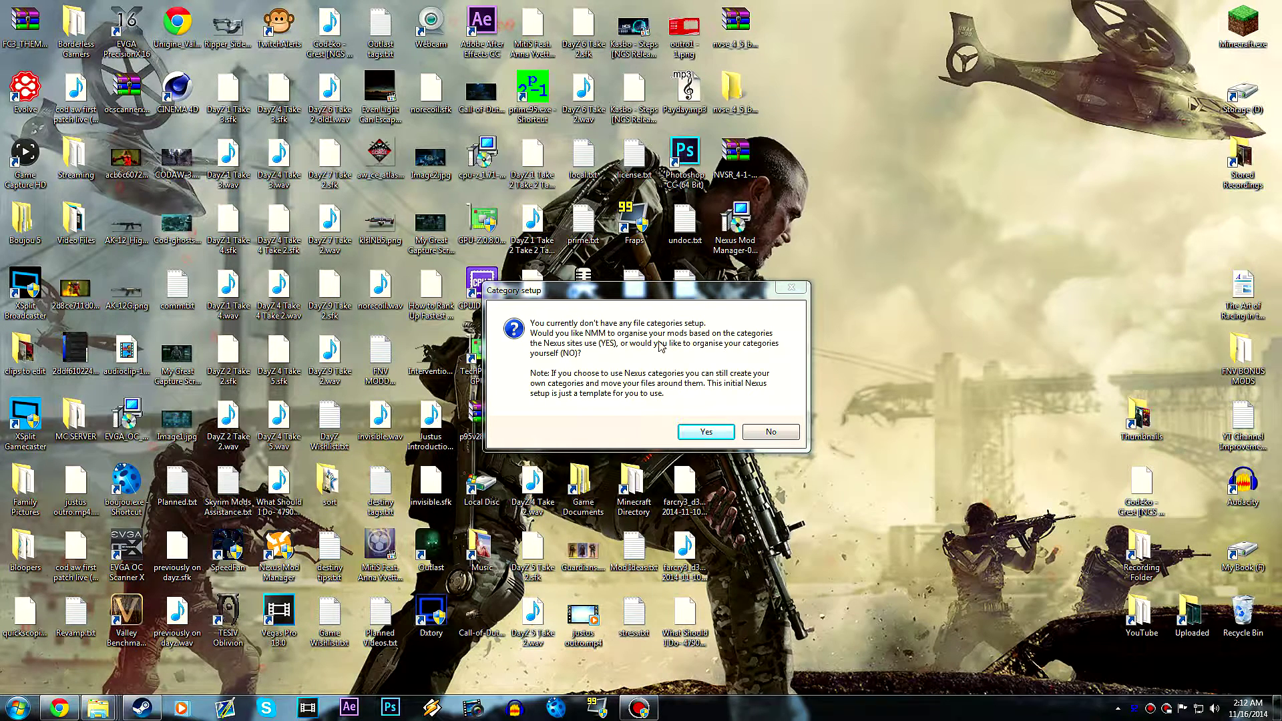
left_click(711, 431)
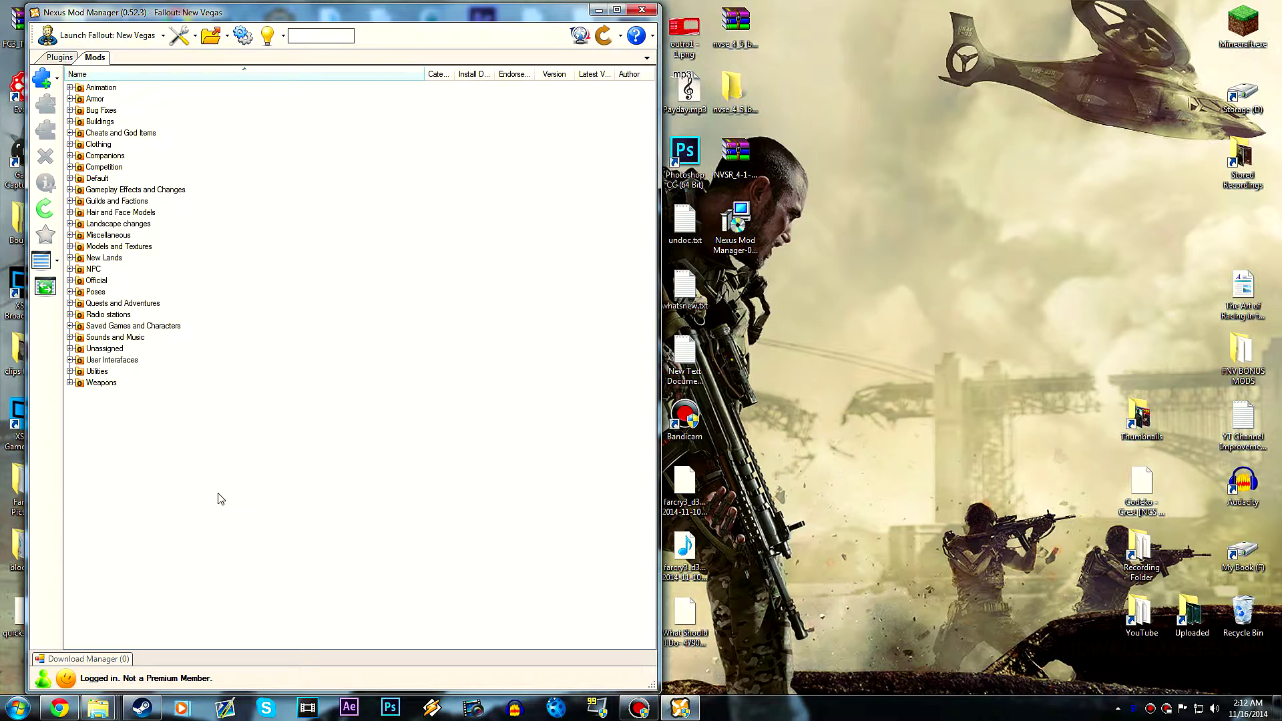
Drag the Nexus Mod Manager window rightward in two moves toward the screen centre.
left_click_drag(438, 17, 728, 15)
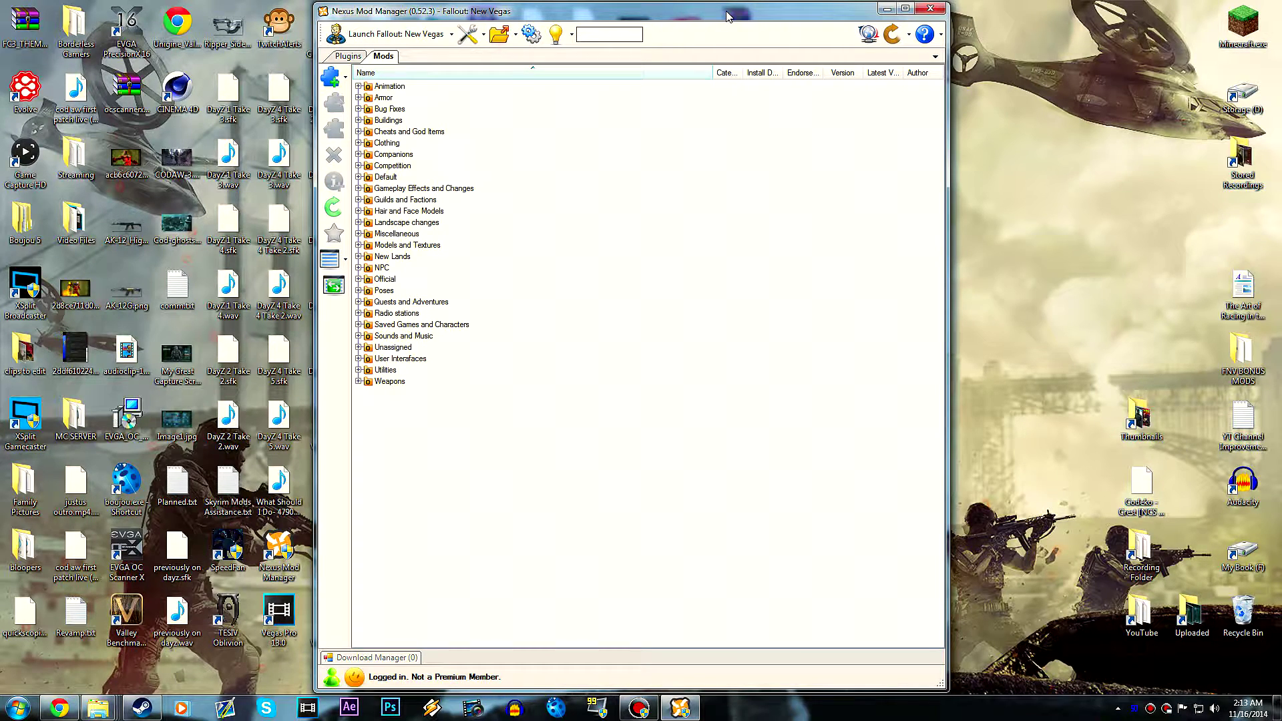
left_click_drag(727, 16, 899, 15)
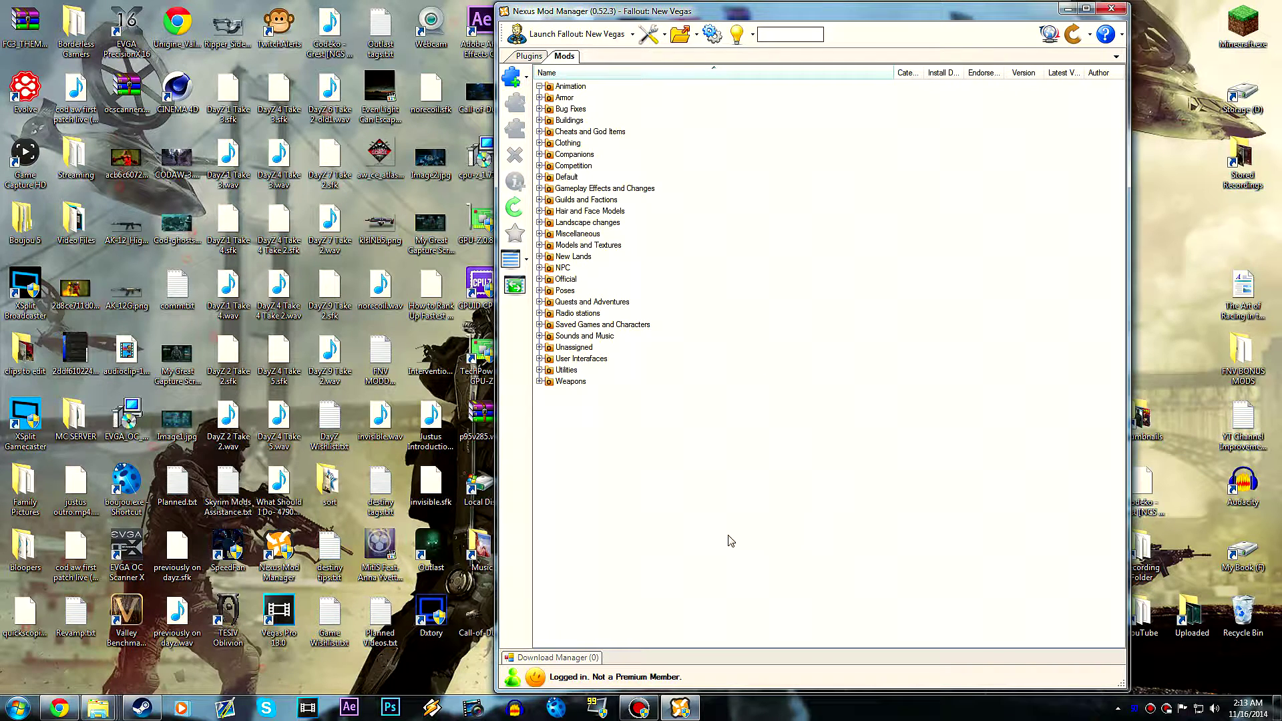
Check the Plugins list from FalloutNV.esm to LonesomeRoad.esm, return to Mods, and shift the window left.
left_click(539, 86)
left_click(530, 56)
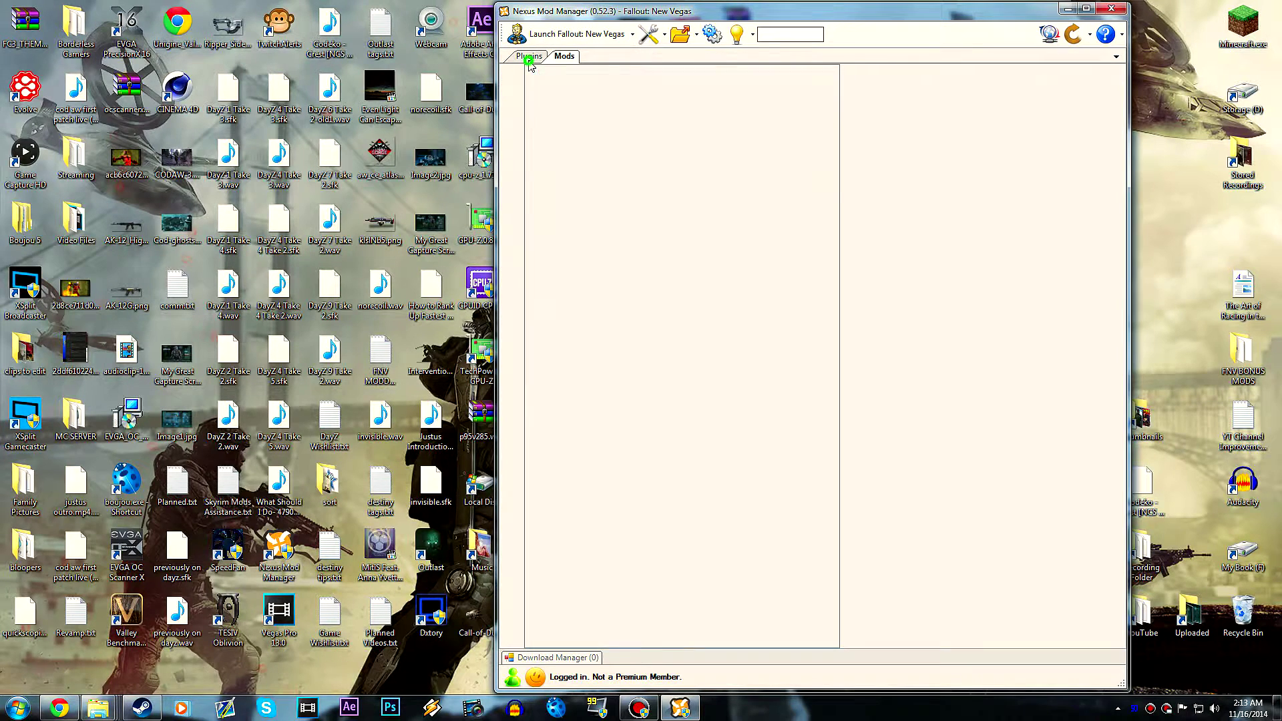
left_click(564, 56)
left_click_drag(736, 13, 583, 12)
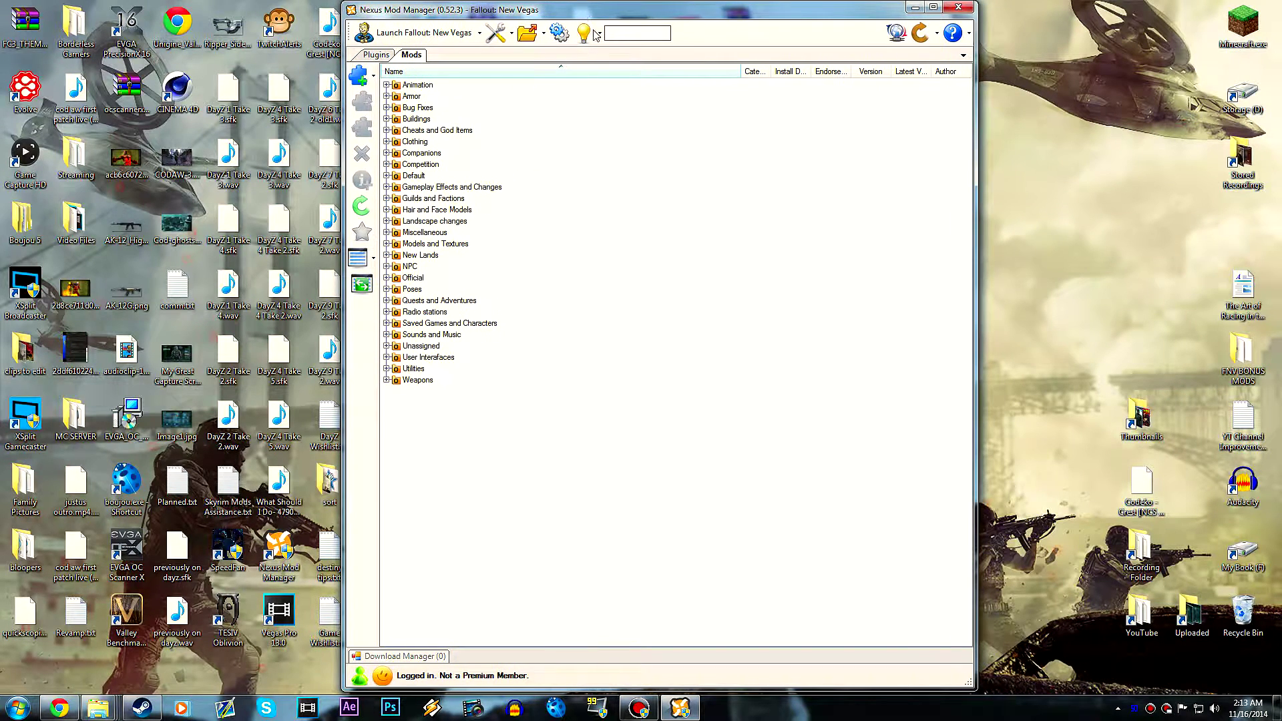